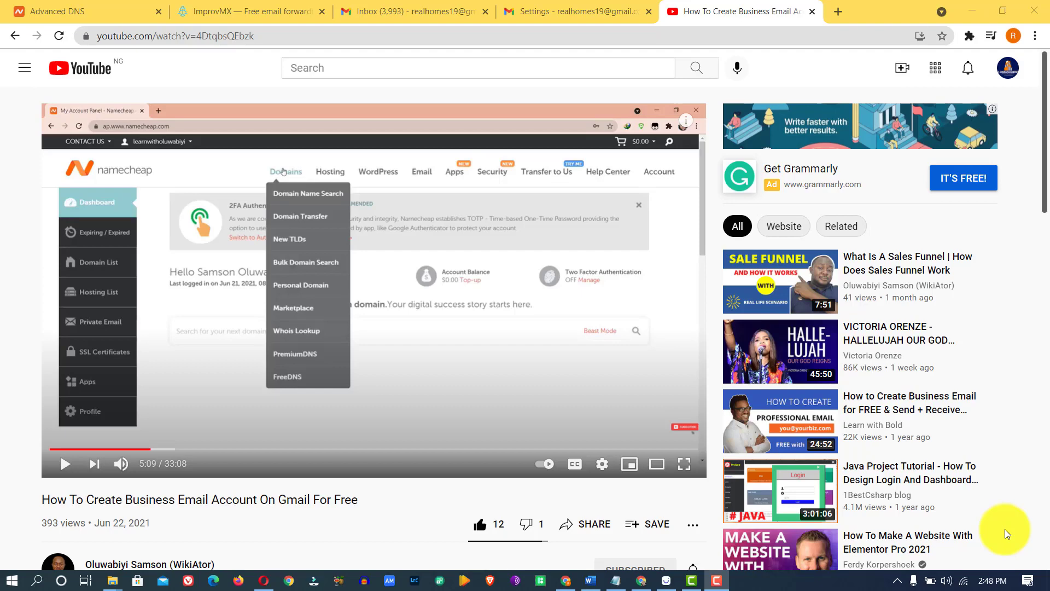
pyautogui.click(529, 5)
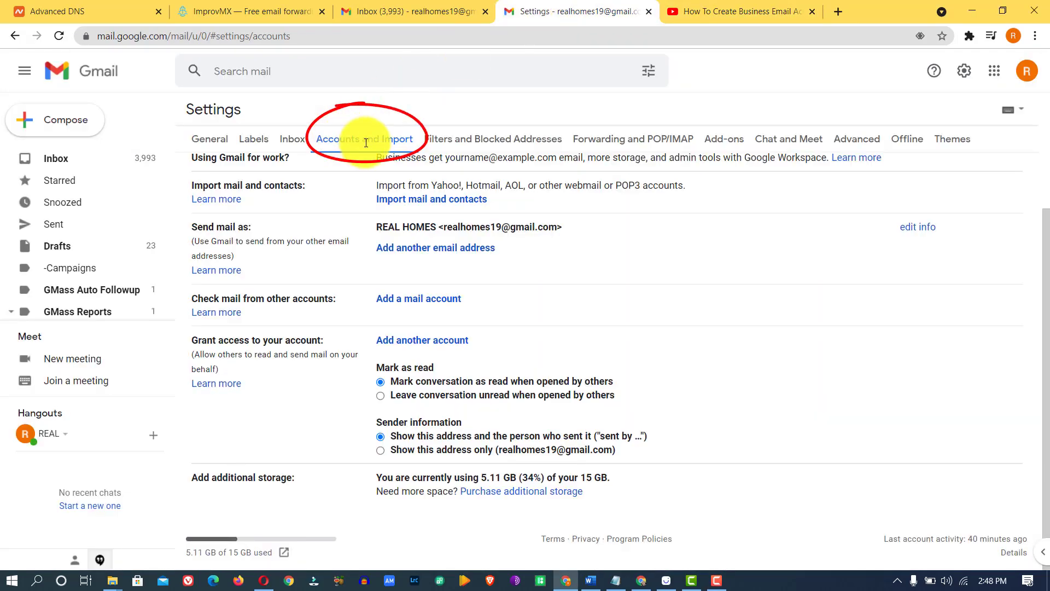
pyautogui.click(447, 251)
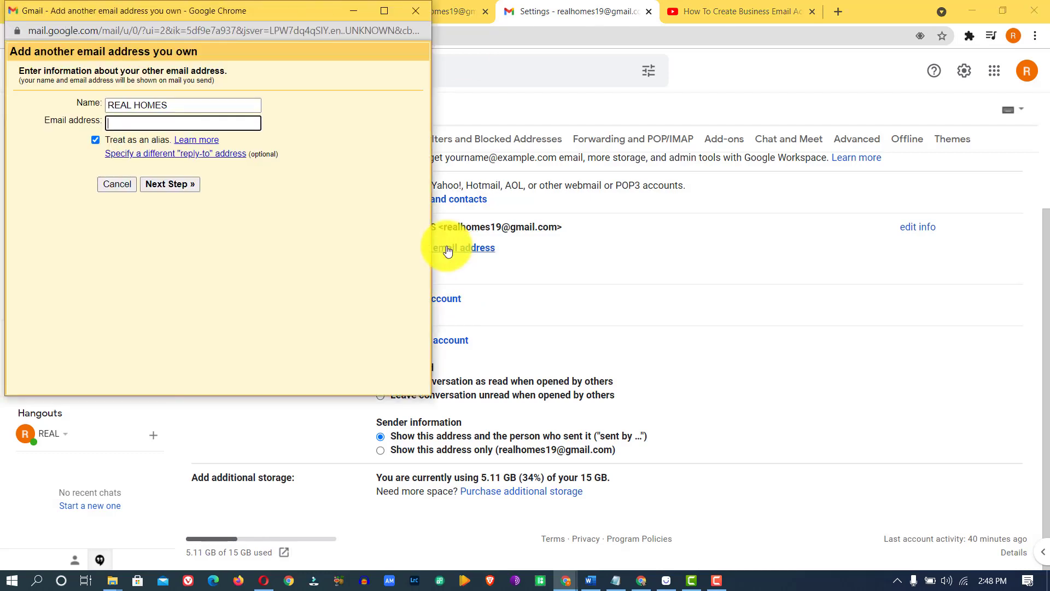
pyautogui.click(180, 125)
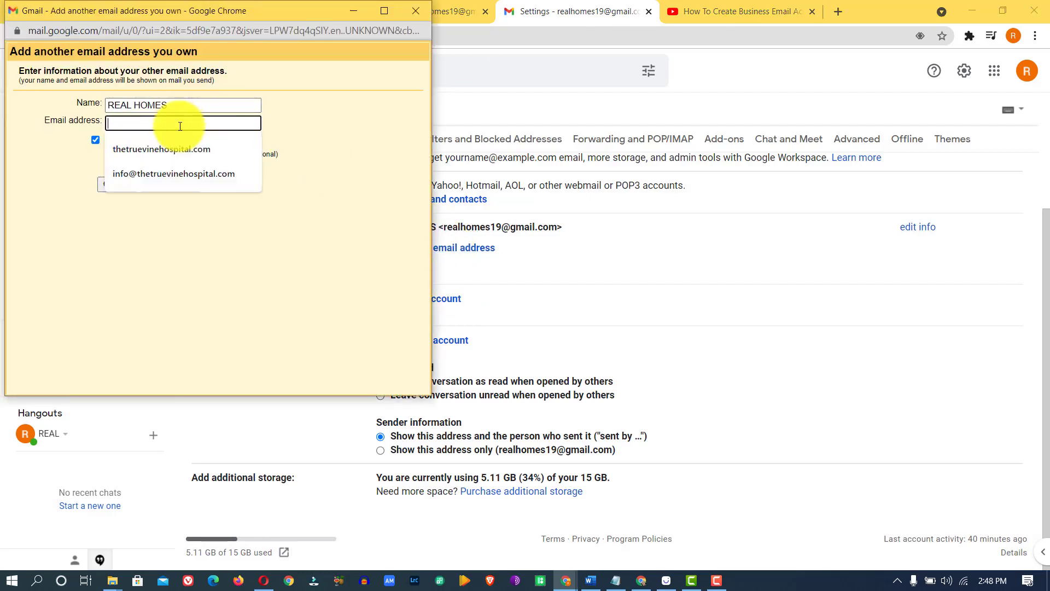
pyautogui.click(173, 176)
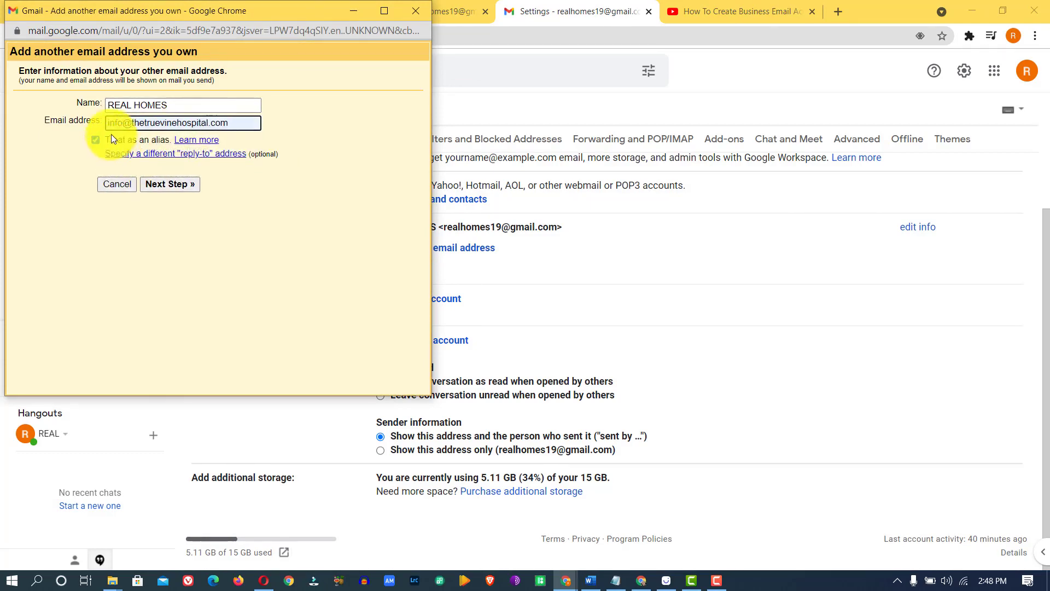
pyautogui.click(203, 124)
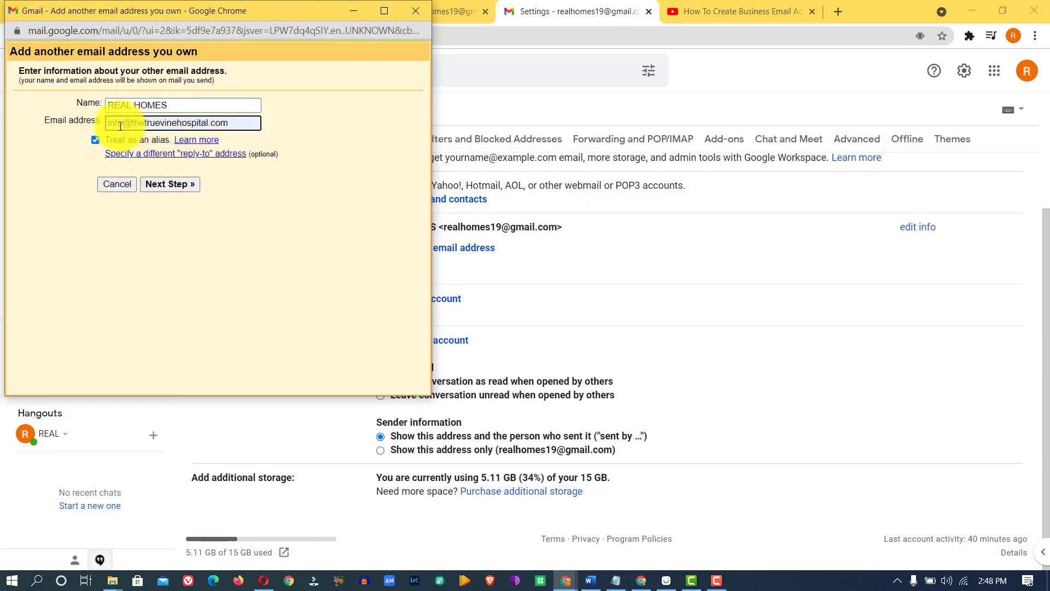
pyautogui.moveTo(232, 119); pyautogui.dragTo(96, 127)
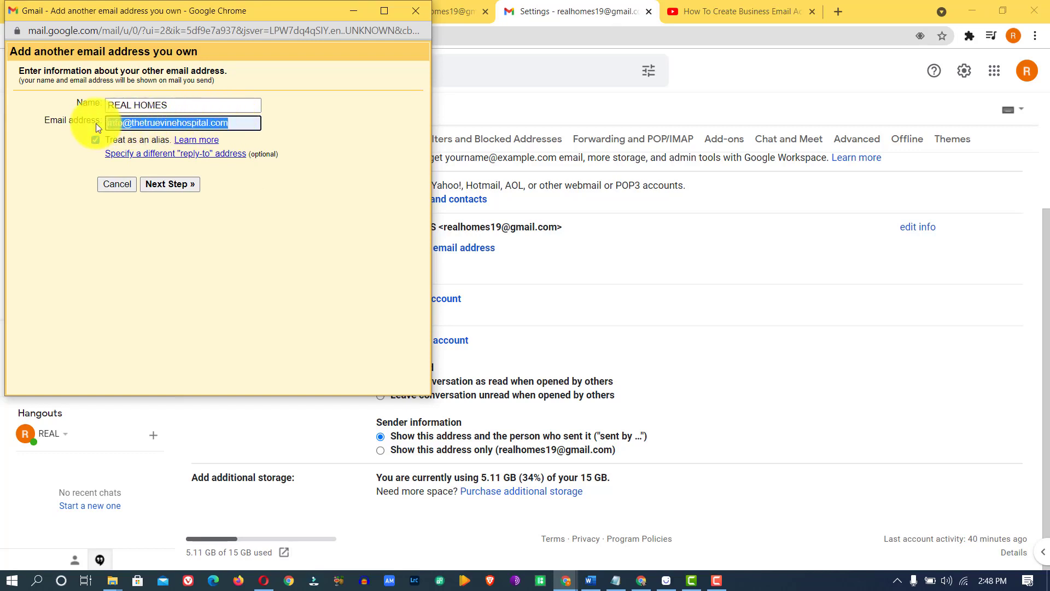
pyautogui.click(553, 12)
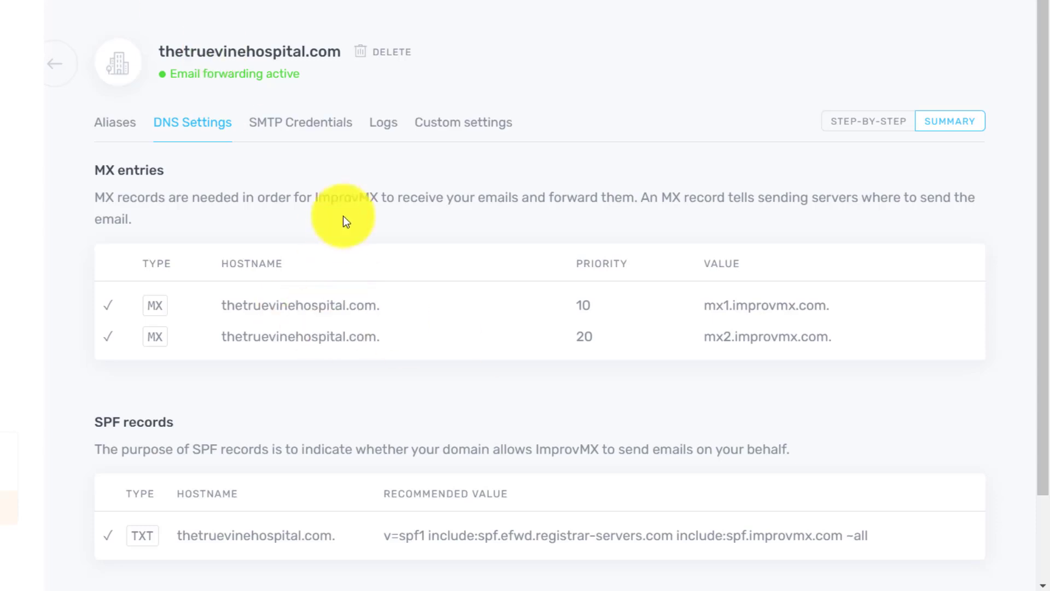
pyautogui.click(122, 129)
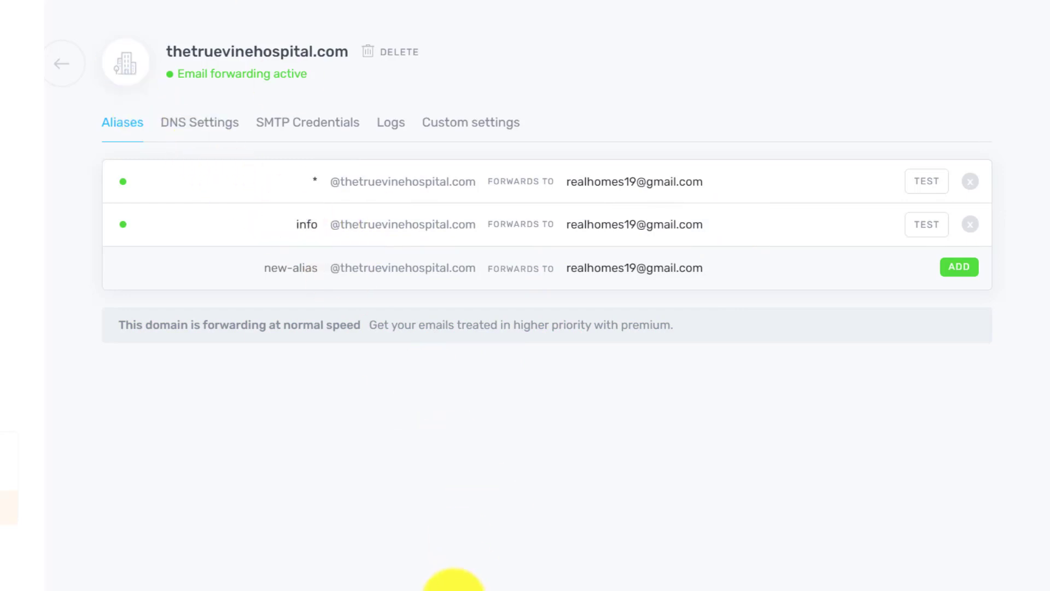
# Step: Advance to the SMTP step and set the server to smtp.gmail.com, keeping port 587
pyautogui.moveTo(452, 587)
pyautogui.click(513, 524)
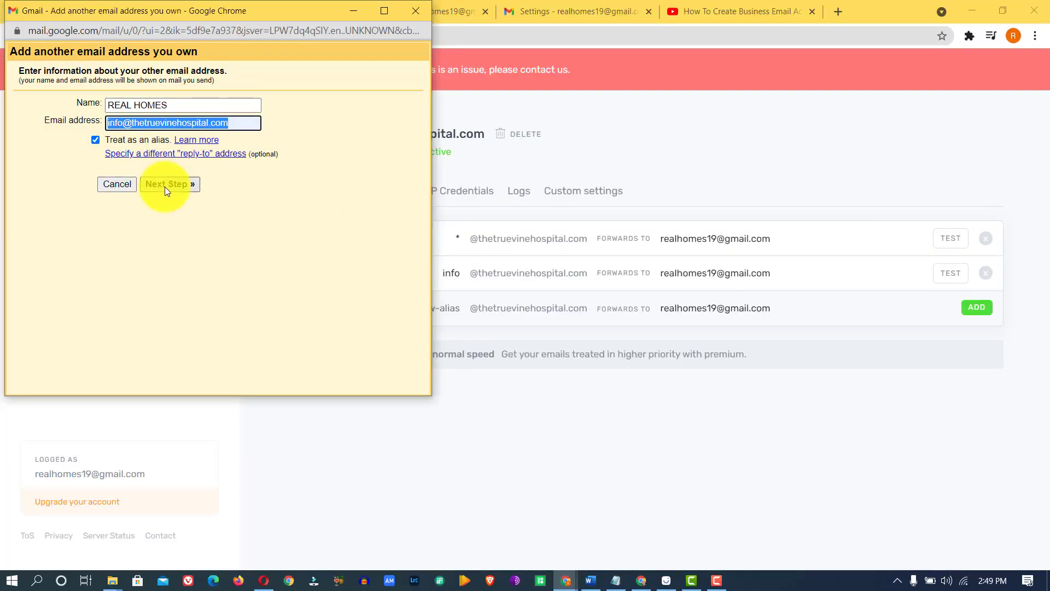
pyautogui.click(165, 186)
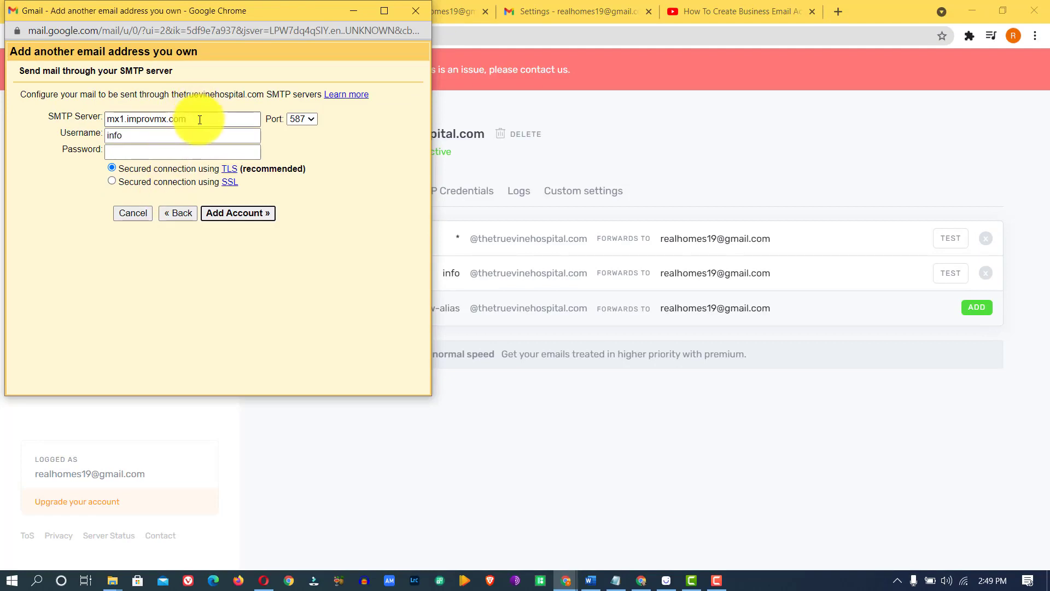
pyautogui.moveTo(200, 119); pyautogui.dragTo(3, 90)
pyautogui.write('smtp.gmail')
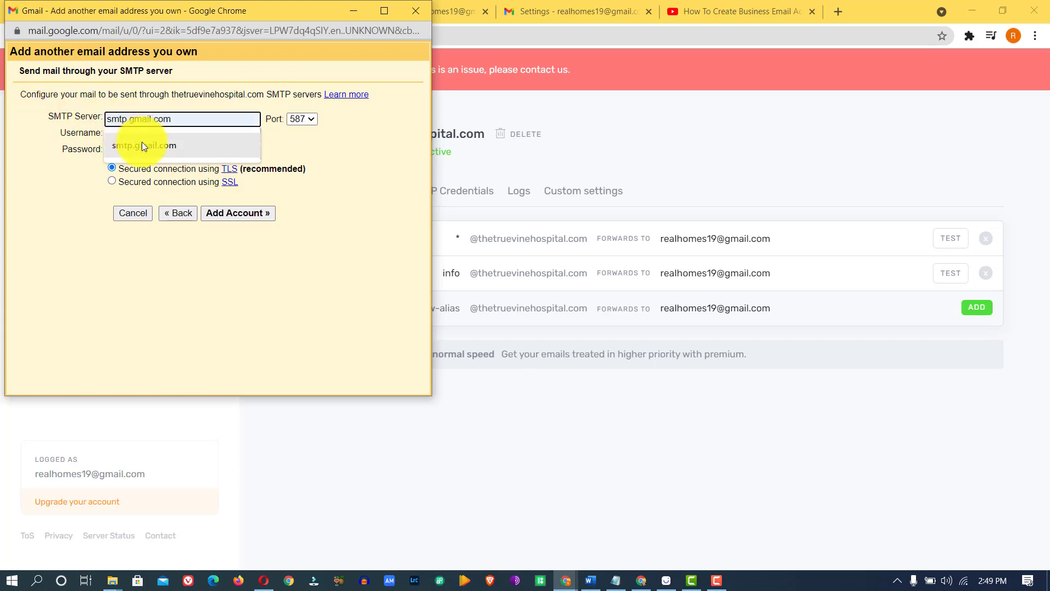
pyautogui.click(144, 144)
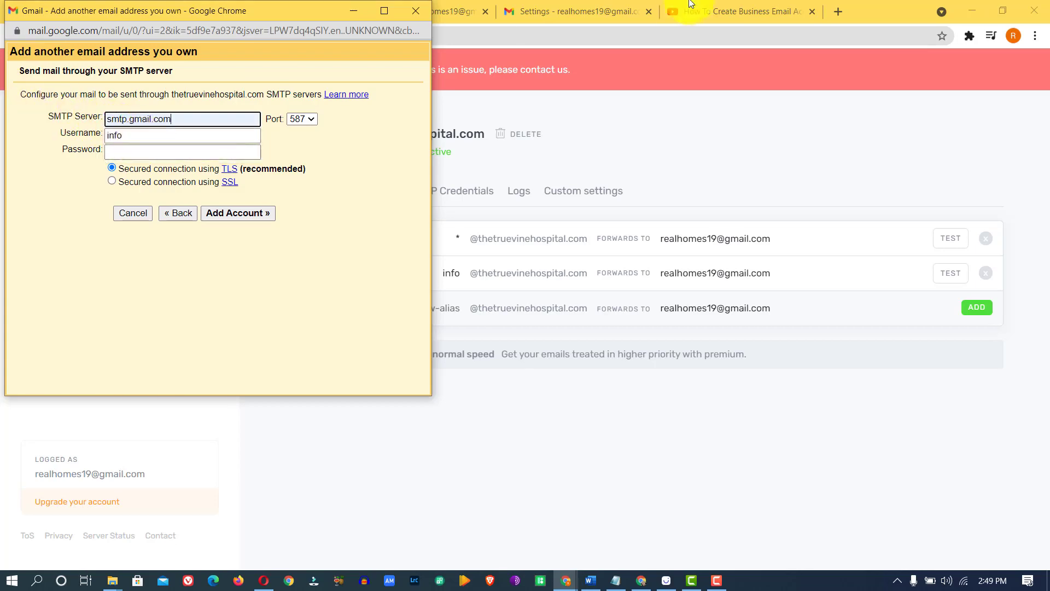
pyautogui.click(721, 5)
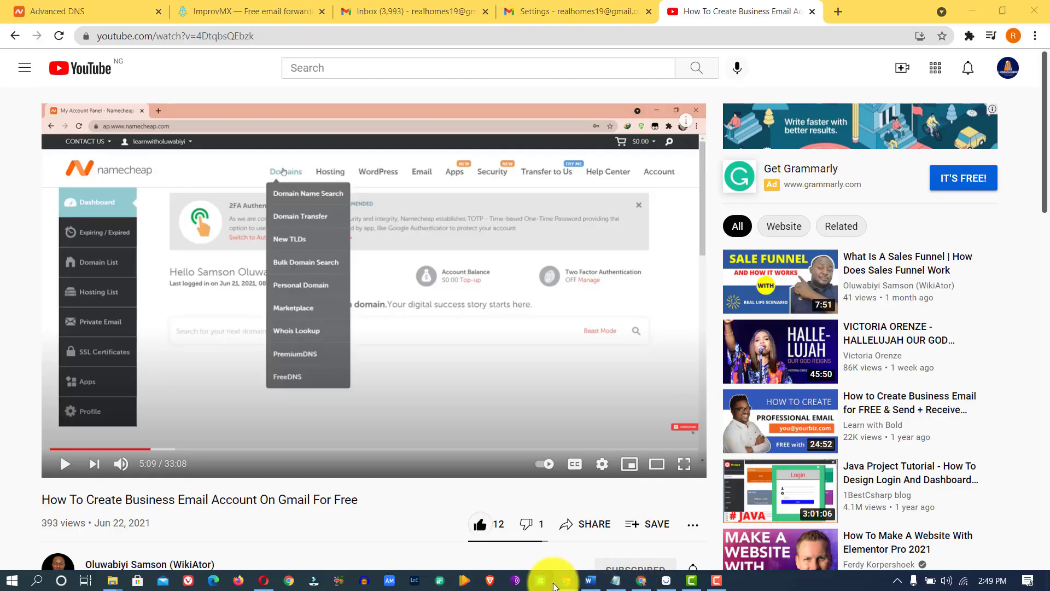
pyautogui.moveTo(566, 585)
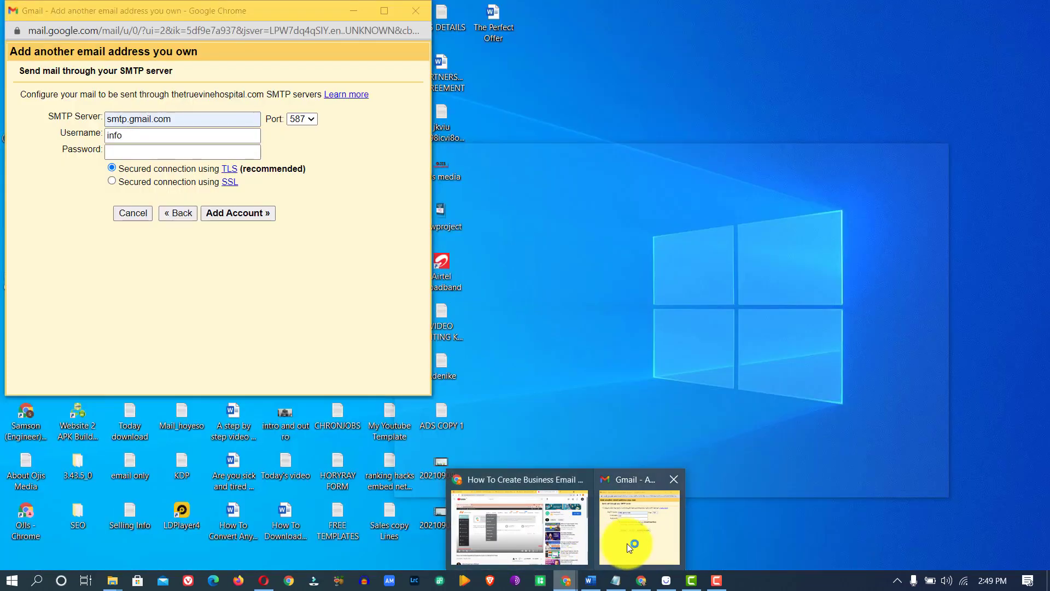
# Step: Replace the SMTP username 'info' with the full Gmail account address, then return to ImprovMX
pyautogui.click(626, 543)
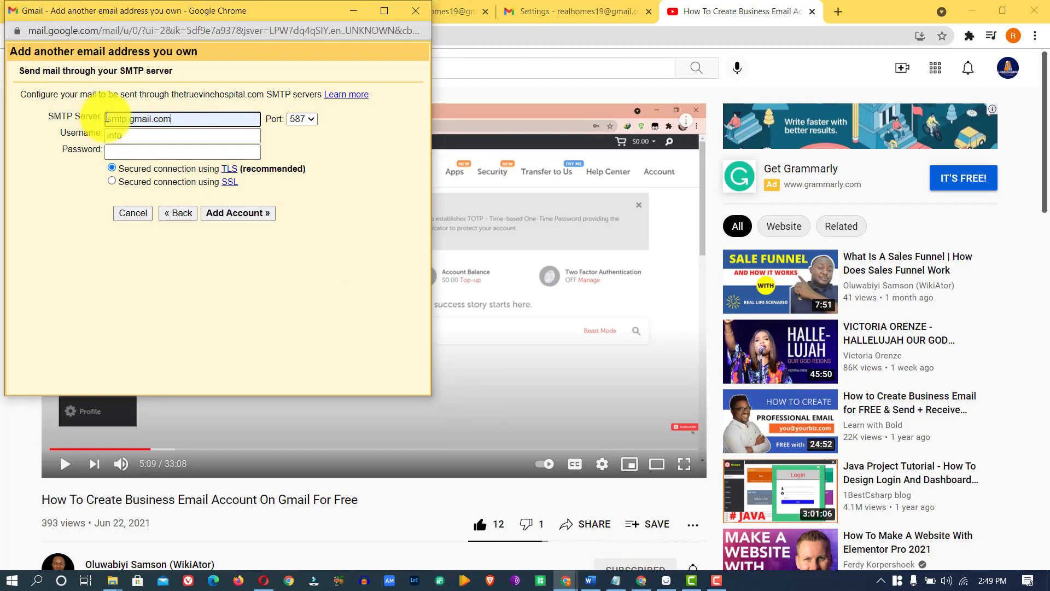
pyautogui.moveTo(175, 117); pyautogui.dragTo(82, 134)
pyautogui.click(143, 135)
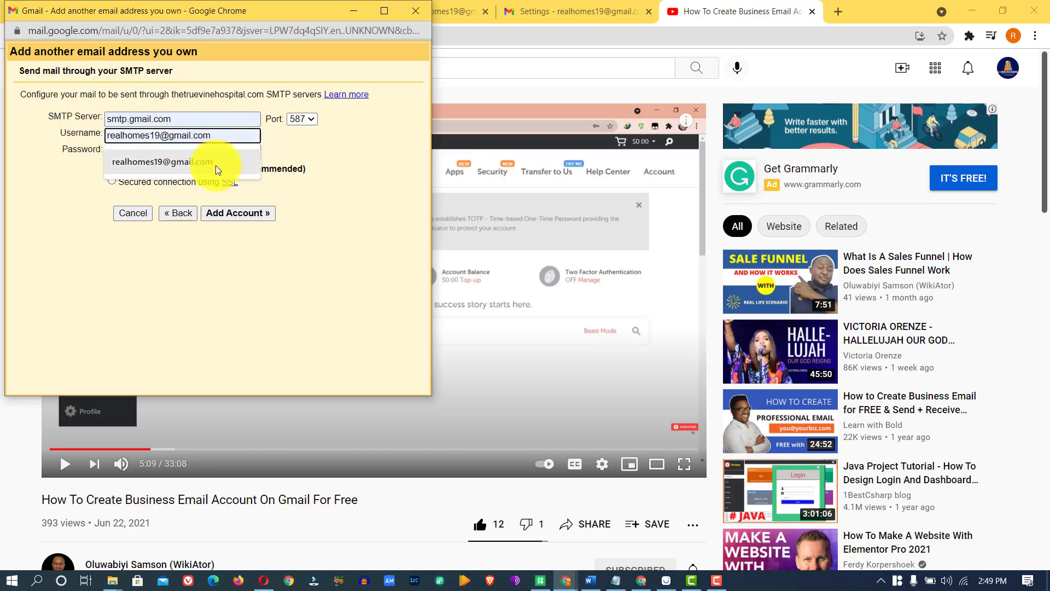
pyautogui.click(199, 163)
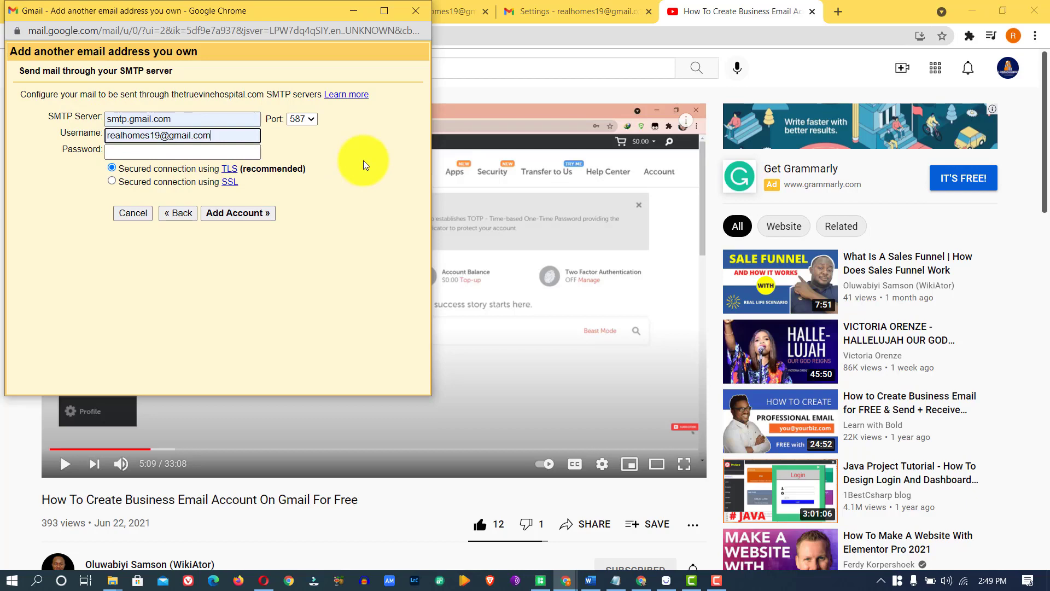
pyautogui.moveTo(253, 134); pyautogui.dragTo(100, 131)
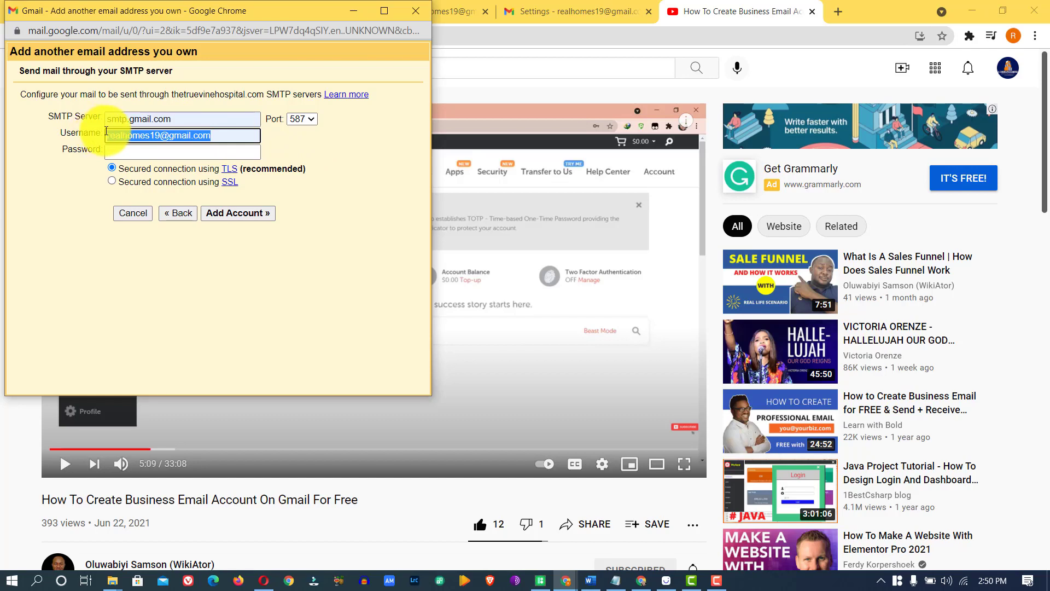
pyautogui.click(107, 132)
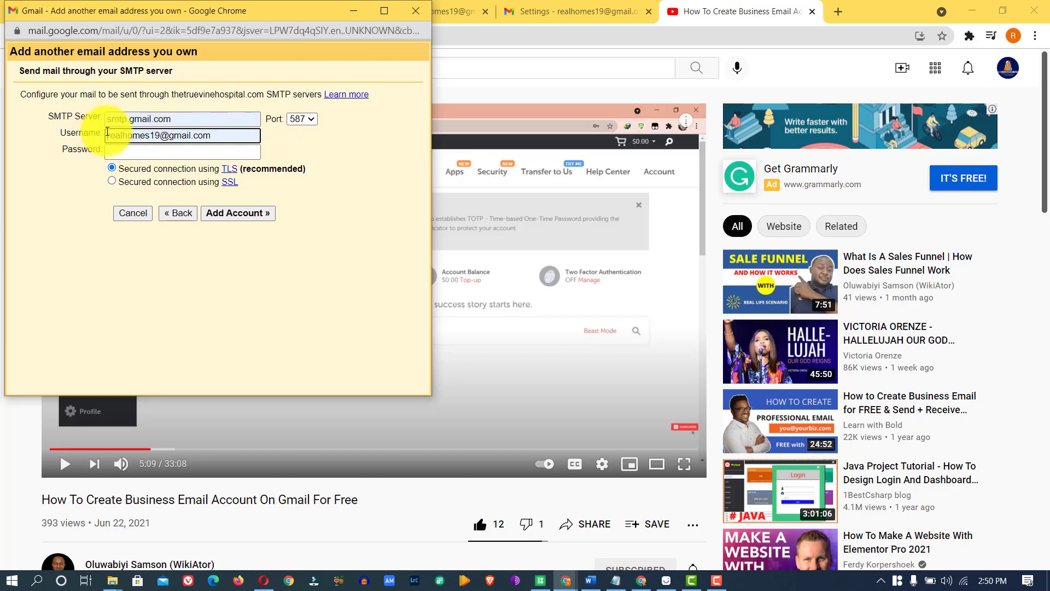
pyautogui.click(558, 7)
pyautogui.click(559, 7)
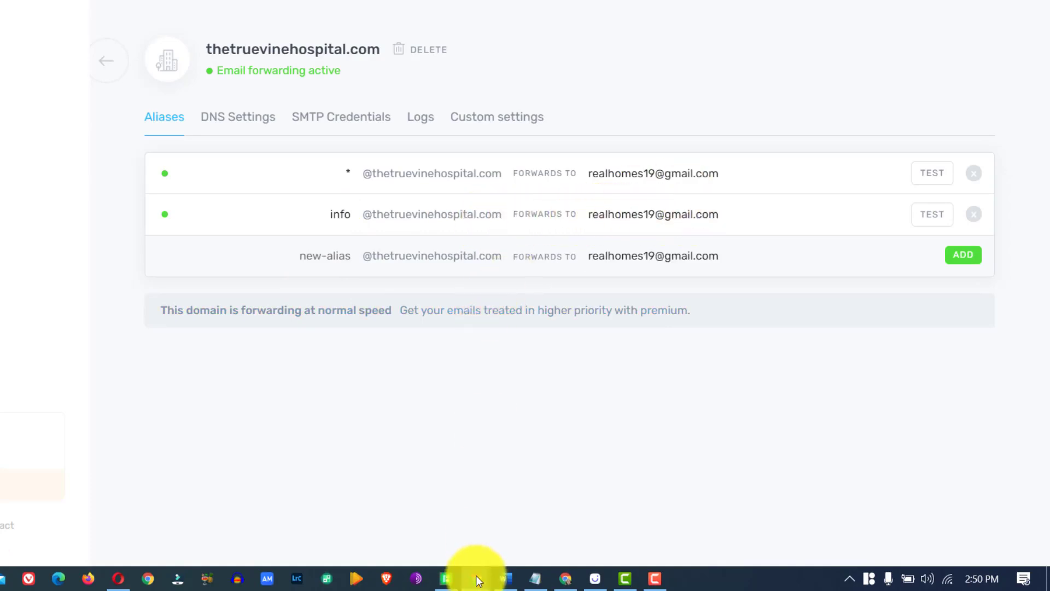
pyautogui.moveTo(478, 579)
pyautogui.click(536, 514)
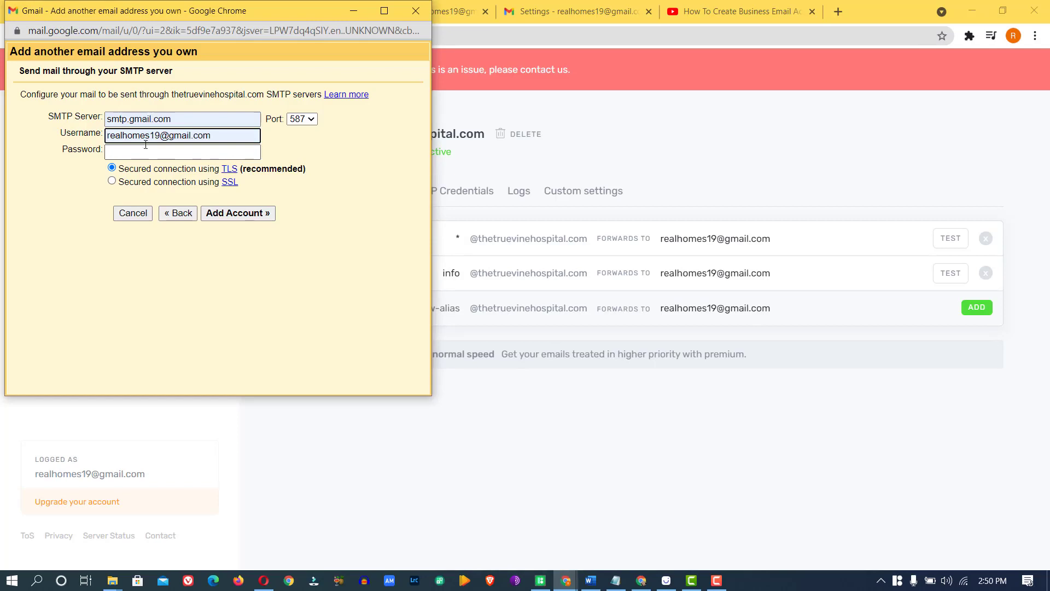
pyautogui.click(145, 152)
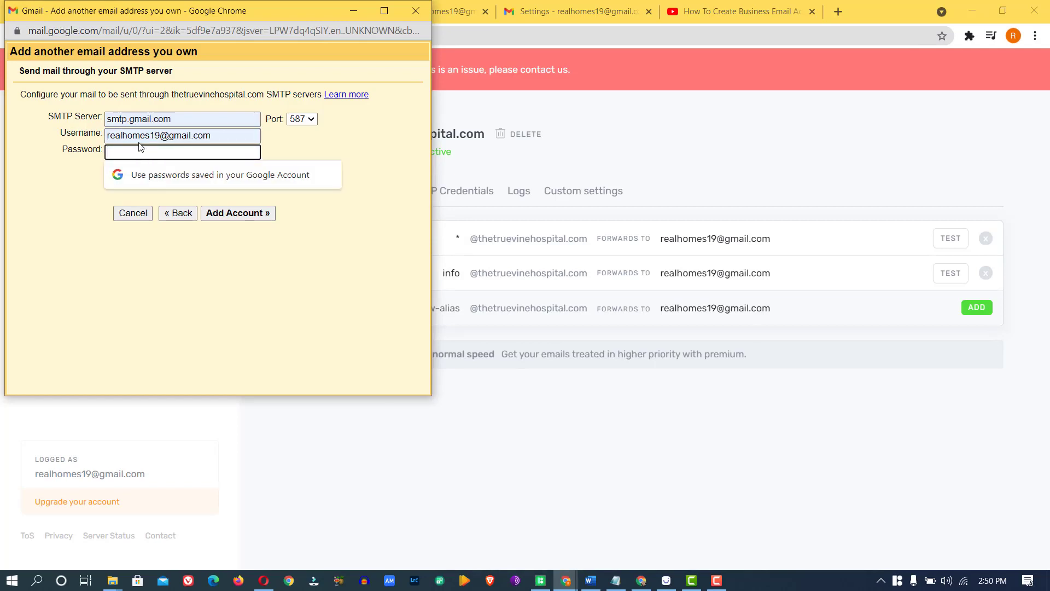
pyautogui.hotkey('ctrl', 'v')
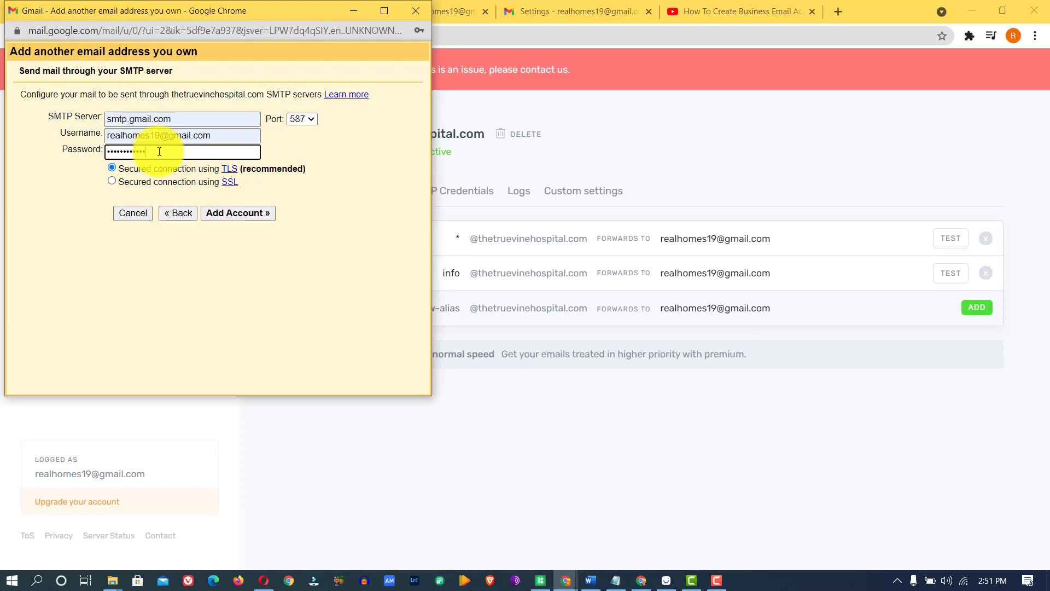
pyautogui.click(234, 214)
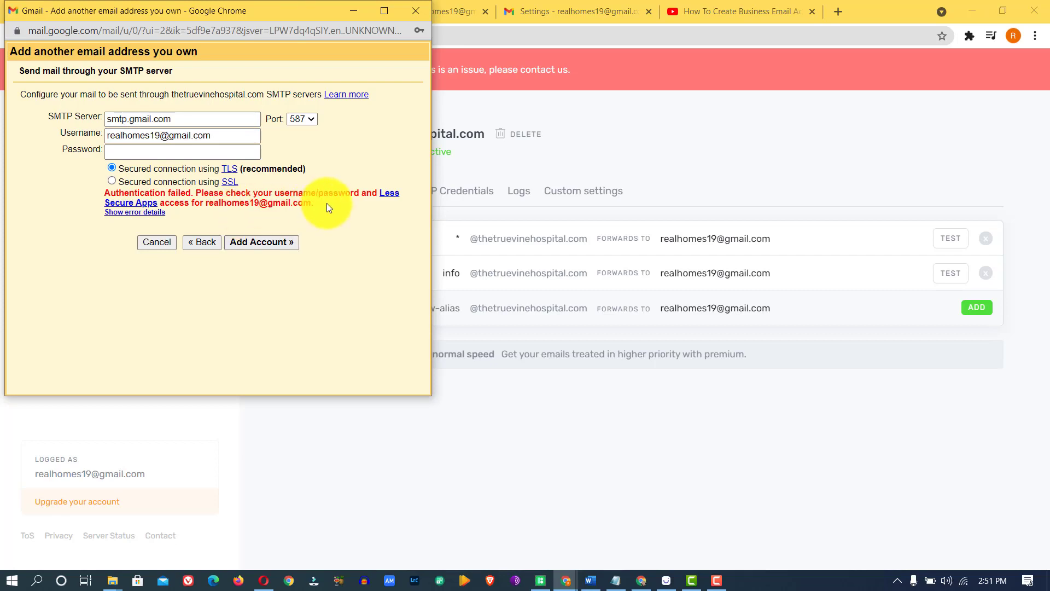
pyautogui.moveTo(325, 202); pyautogui.dragTo(99, 194)
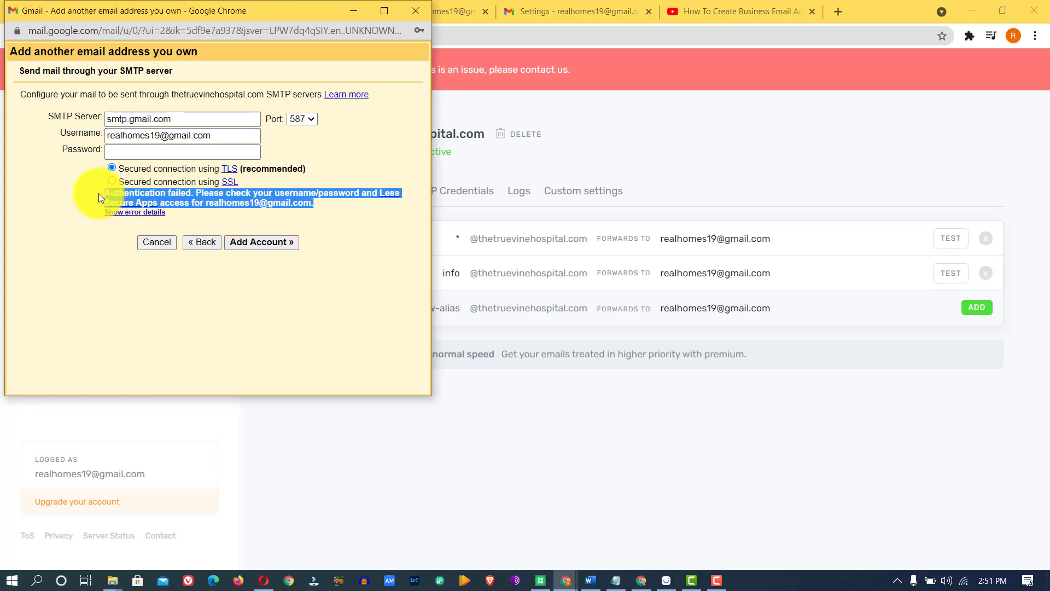
pyautogui.click(322, 208)
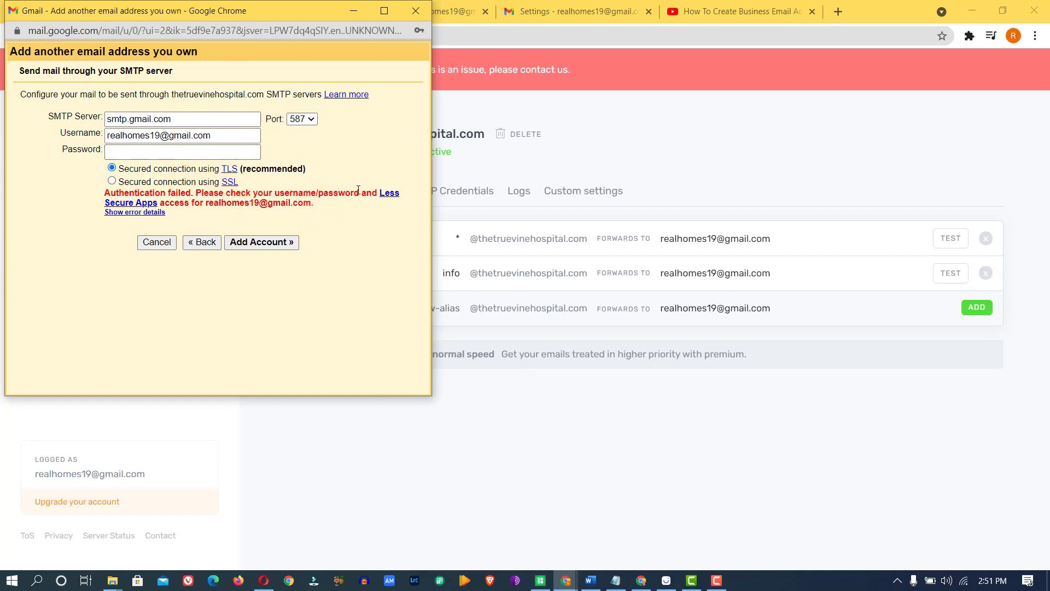
# Step: Copy the saved Less secure app access link from the Notepad notes
pyautogui.click(756, 4)
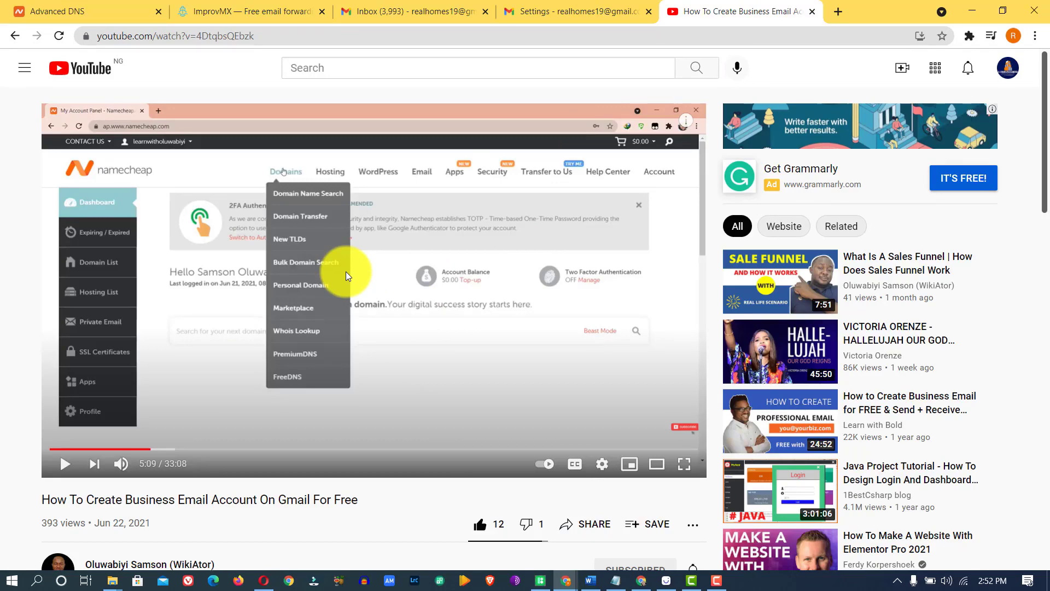
pyautogui.click(615, 579)
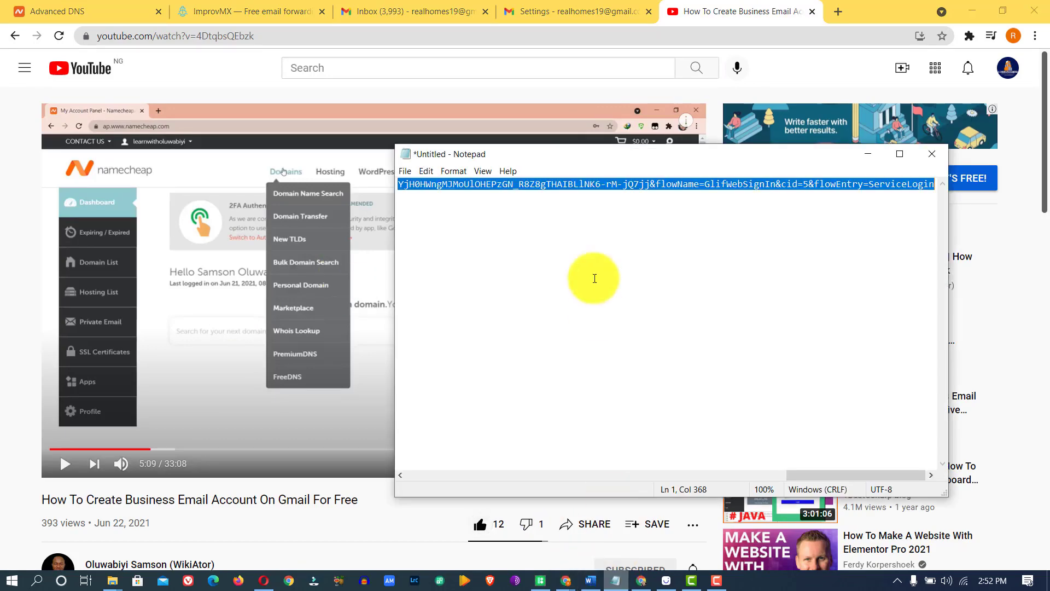
pyautogui.rightClick(539, 184)
pyautogui.click(569, 224)
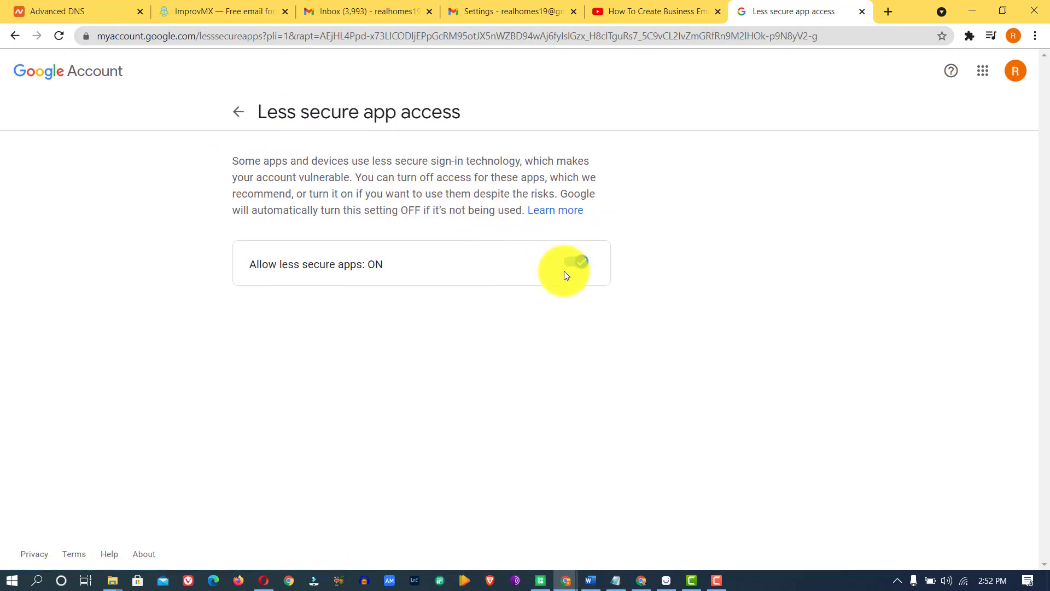
# Step: Select the DisplayUnlockCaptcha link in the Notepad notes
pyautogui.moveTo(563, 578)
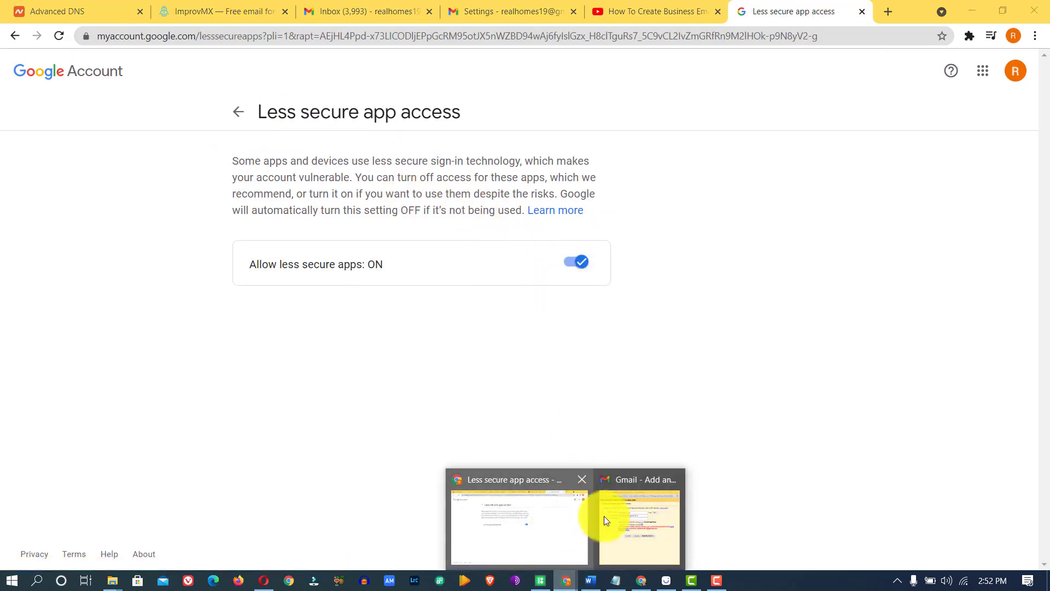
pyautogui.click(605, 511)
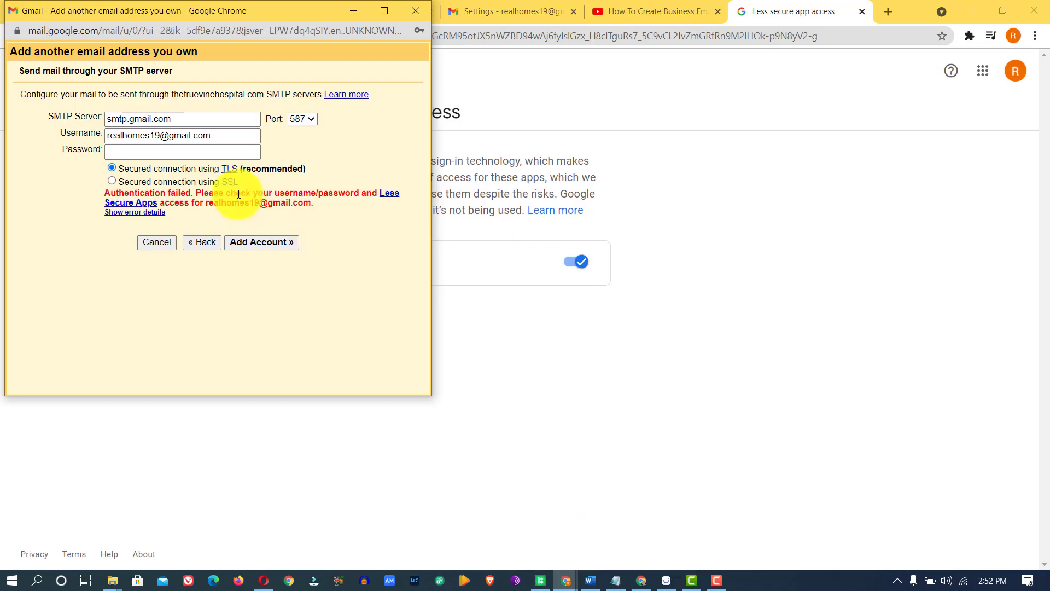
pyautogui.click(615, 579)
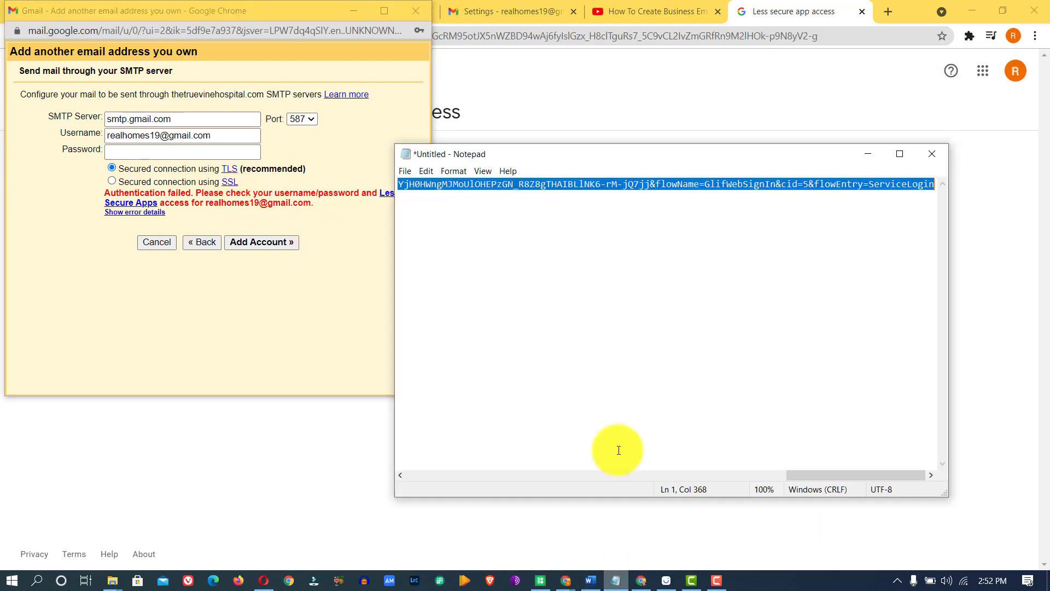
pyautogui.moveTo(819, 474); pyautogui.dragTo(413, 464)
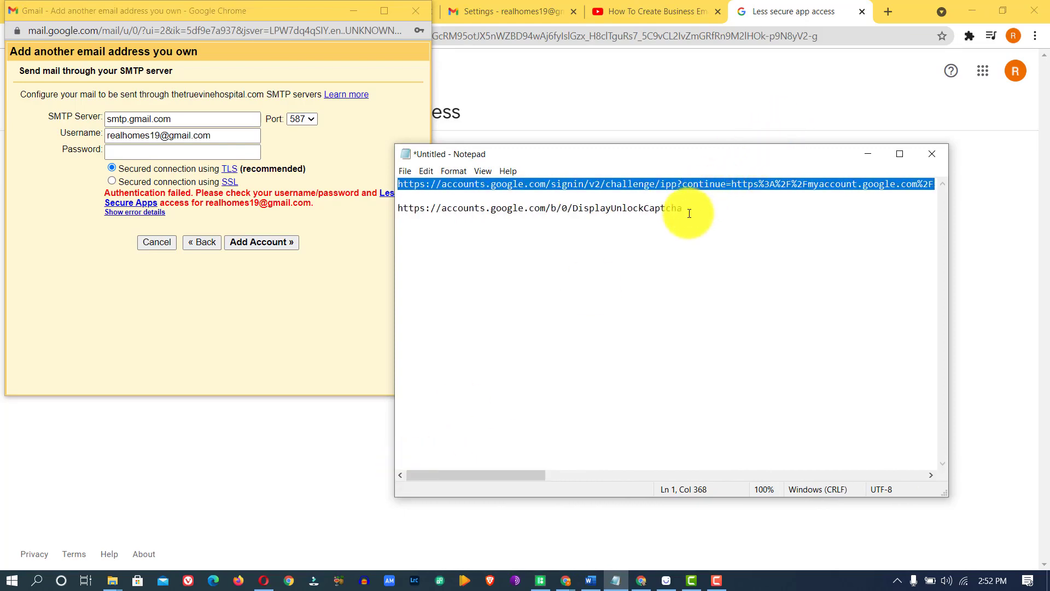
pyautogui.moveTo(684, 210); pyautogui.dragTo(298, 237)
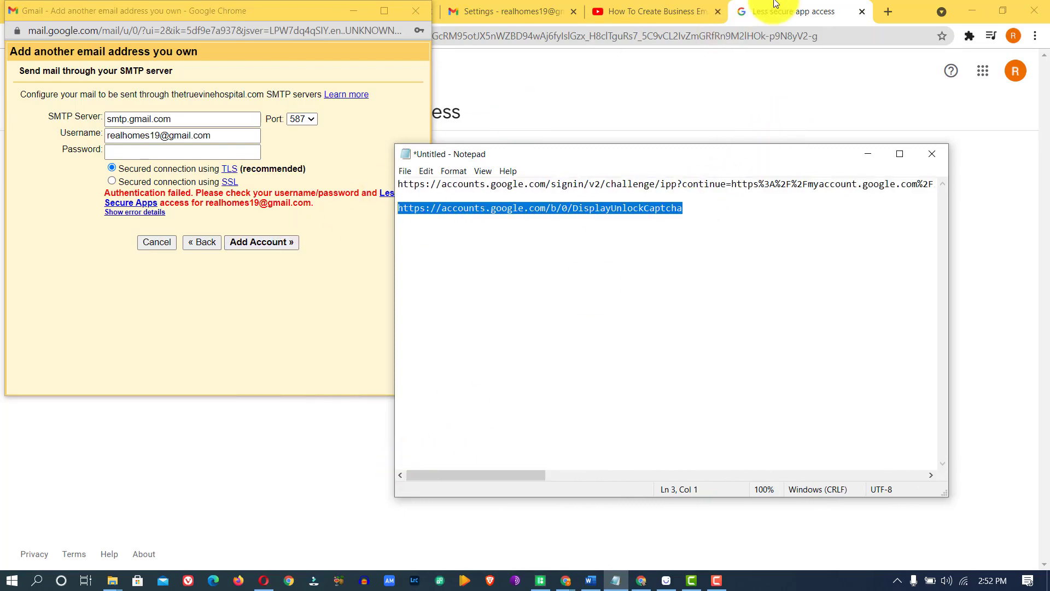
# Step: Load the DisplayUnlockCaptcha page in a new tab and allow account access
pyautogui.click(796, 11)
pyautogui.click(804, 35)
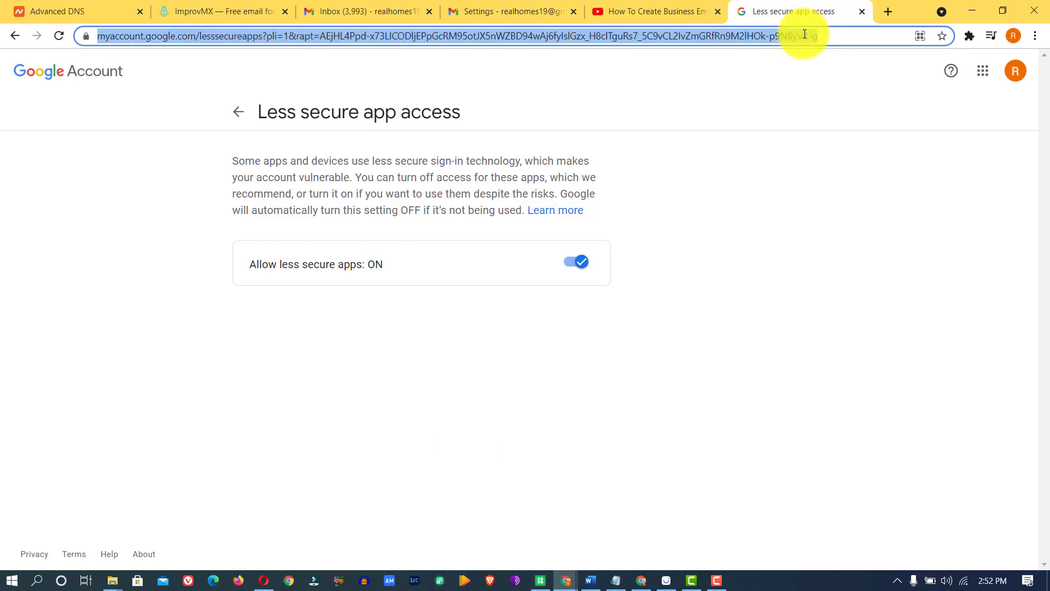
pyautogui.click(880, 9)
pyautogui.hotkey('ctrl', 'v')
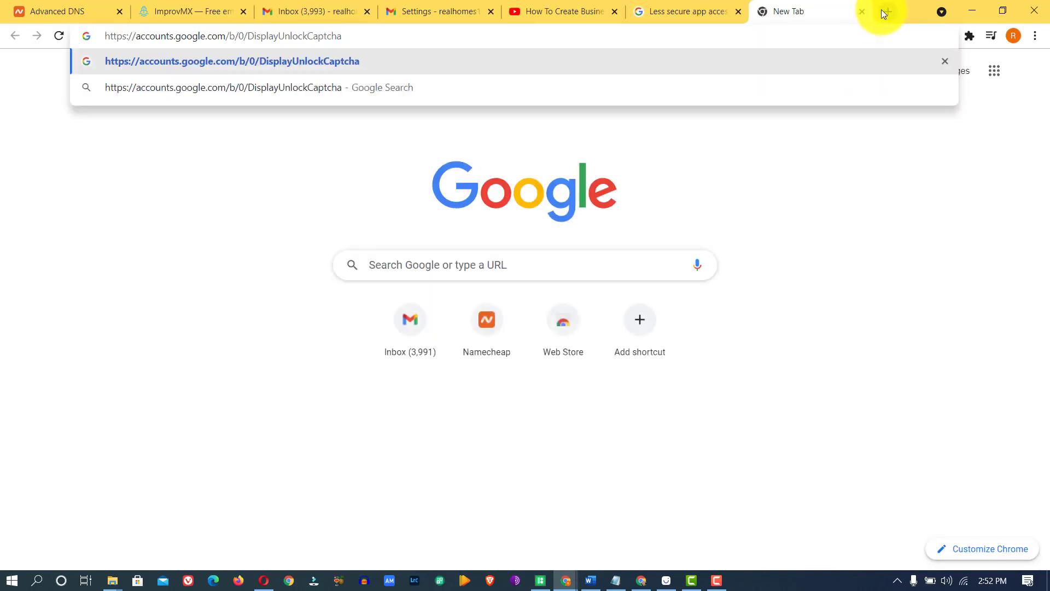
pyautogui.press('Return')
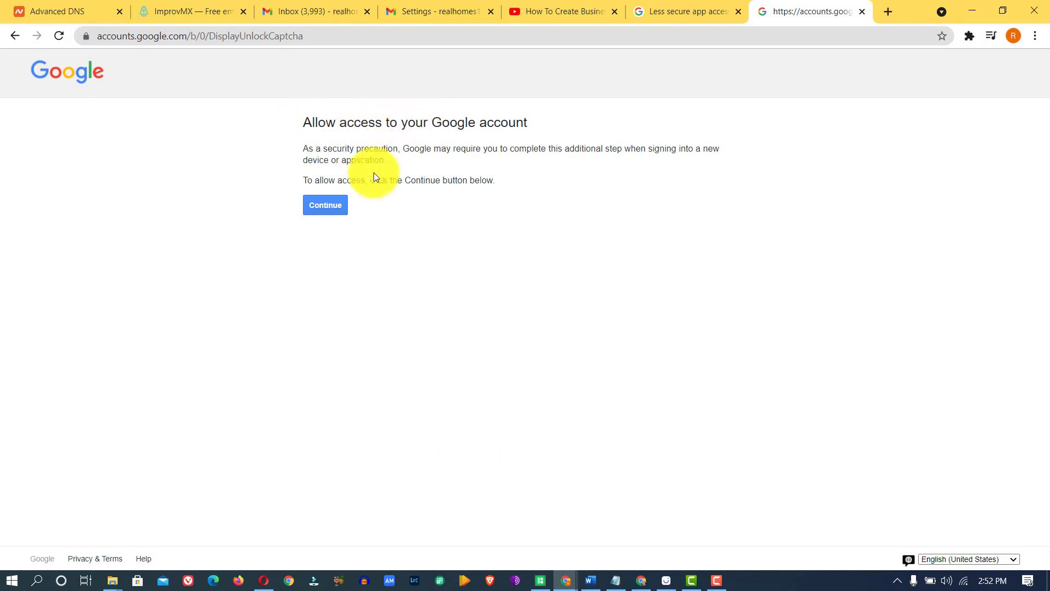
pyautogui.click(332, 205)
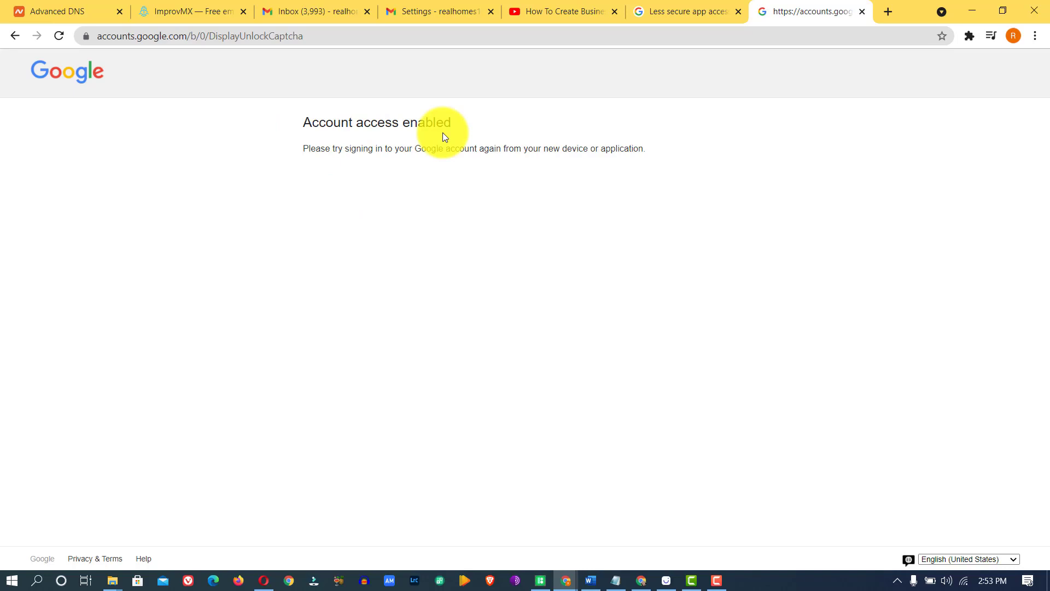
# Step: Enter the SMTP account password and submit the details with Add Account
pyautogui.click(566, 579)
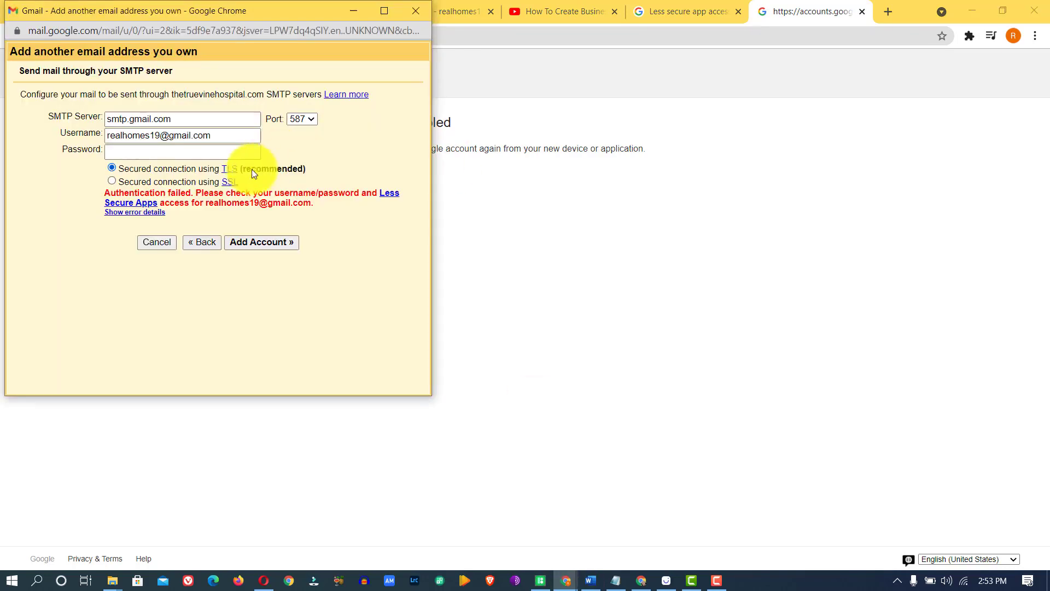
pyautogui.click(216, 154)
pyautogui.hotkey('ctrl', 'v')
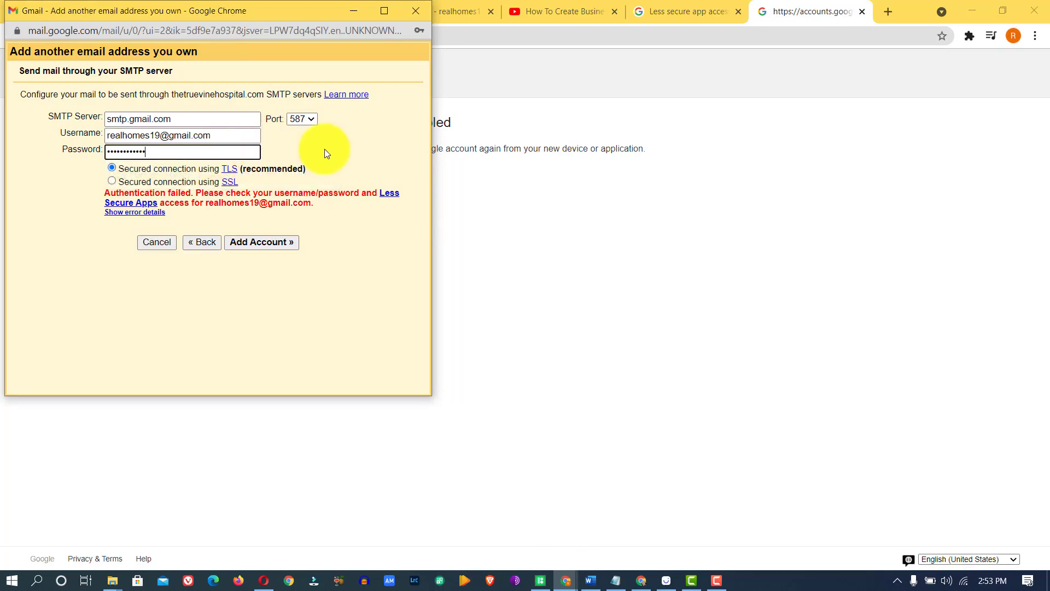
pyautogui.click(323, 149)
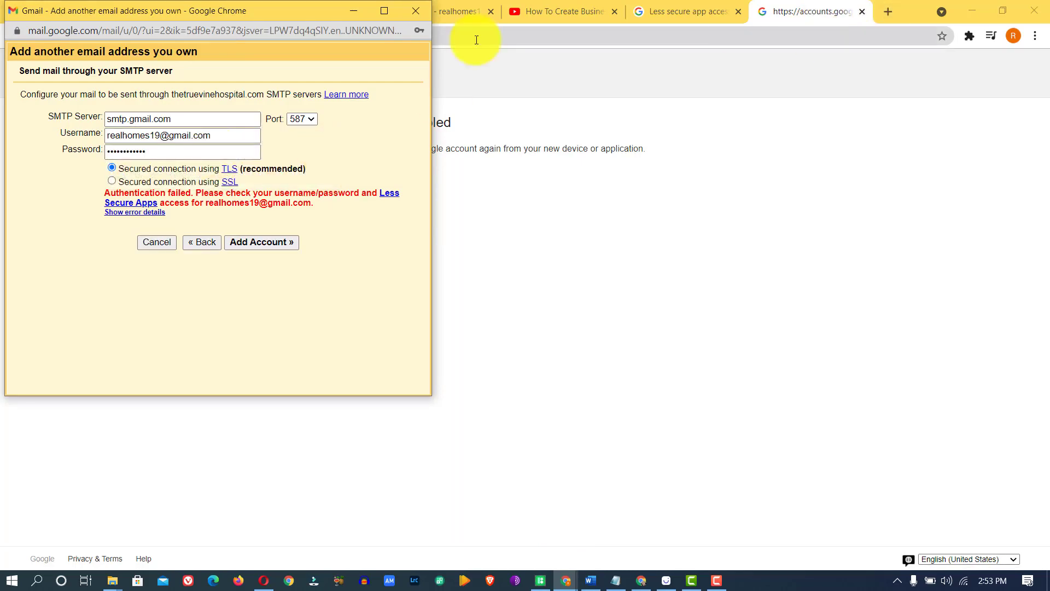
pyautogui.moveTo(259, 14); pyautogui.dragTo(321, 61)
pyautogui.click(221, 201)
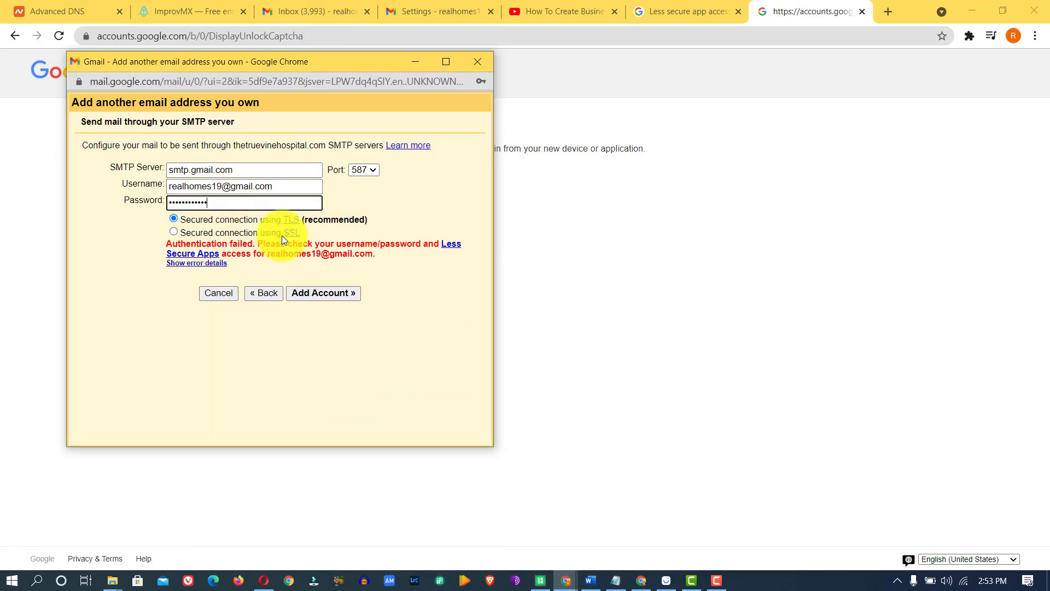
pyautogui.click(309, 291)
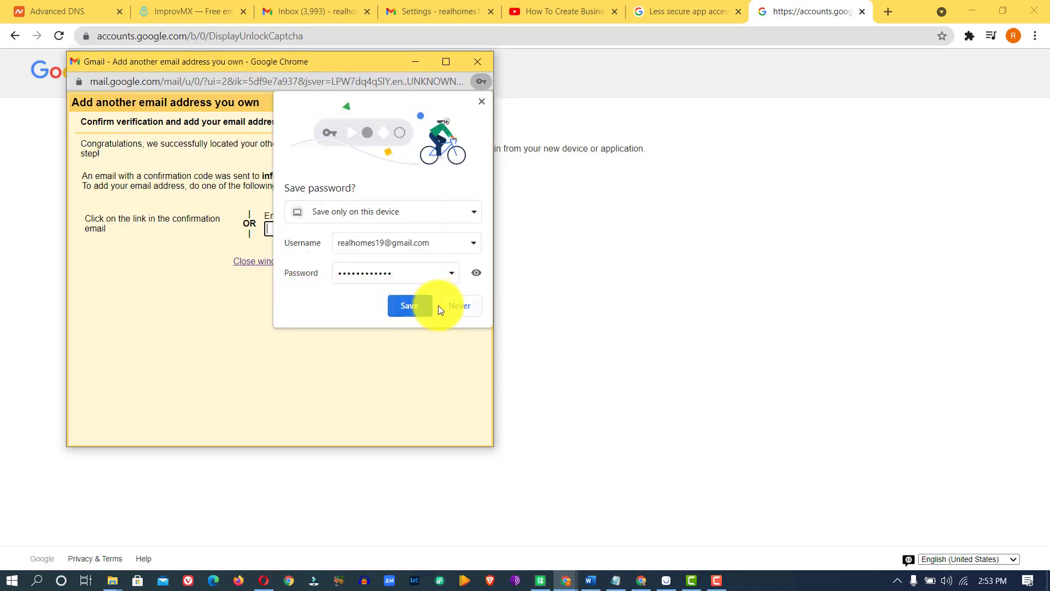
# Step: Decline saving the password in Chrome and place the cursor in the confirmation code box
pyautogui.click(451, 304)
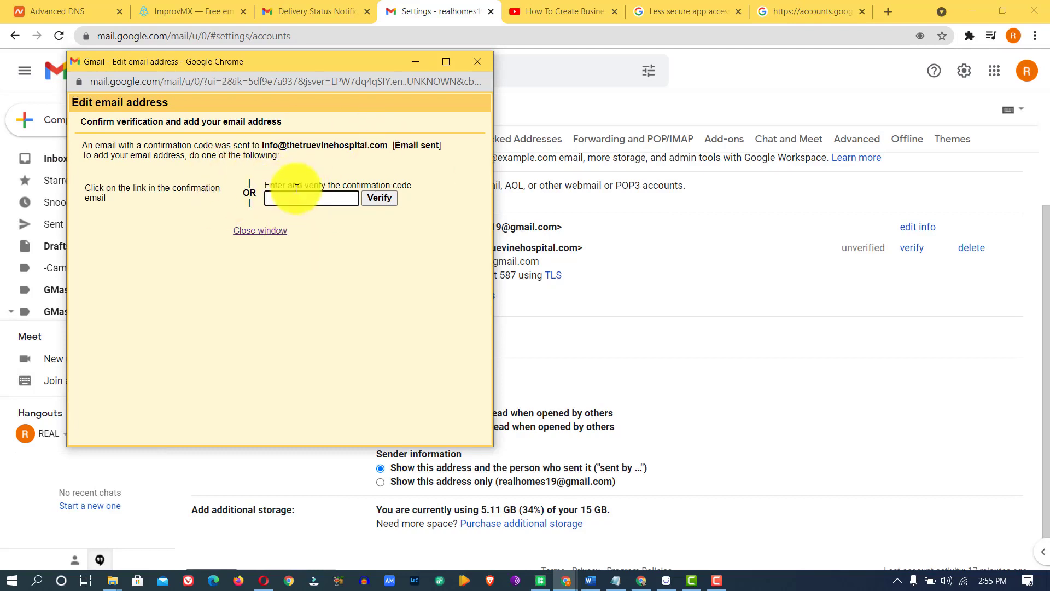
pyautogui.click(300, 199)
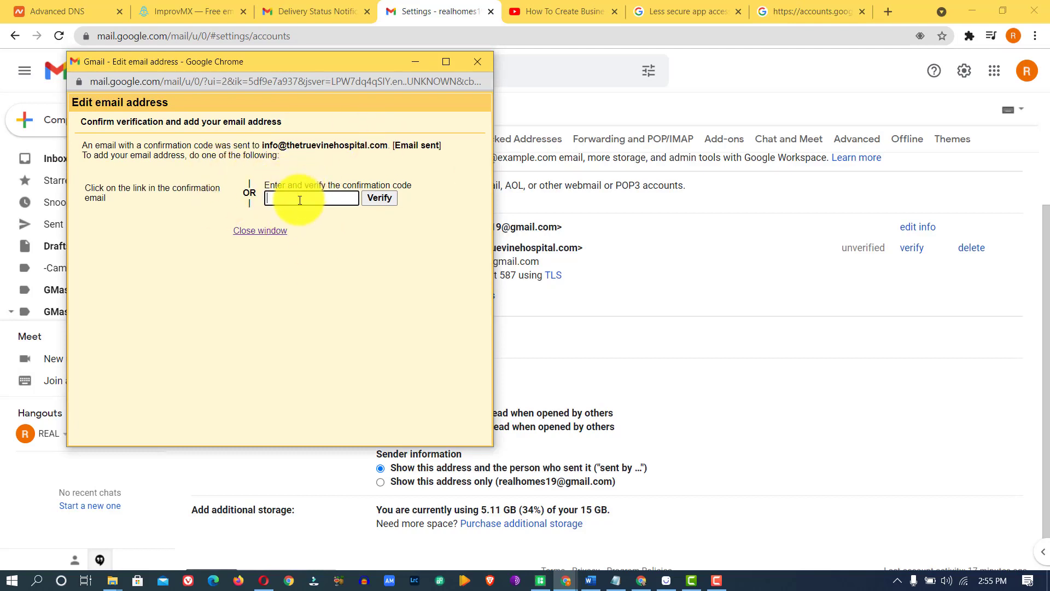